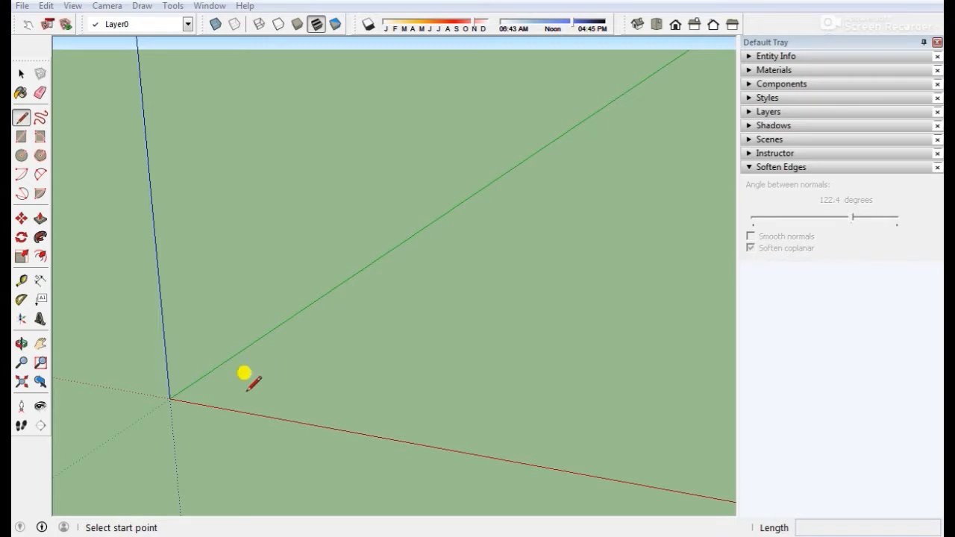
Draw a 2" line from the origin along the red axis as the base edge
middle_drag(240, 381, 252, 313)
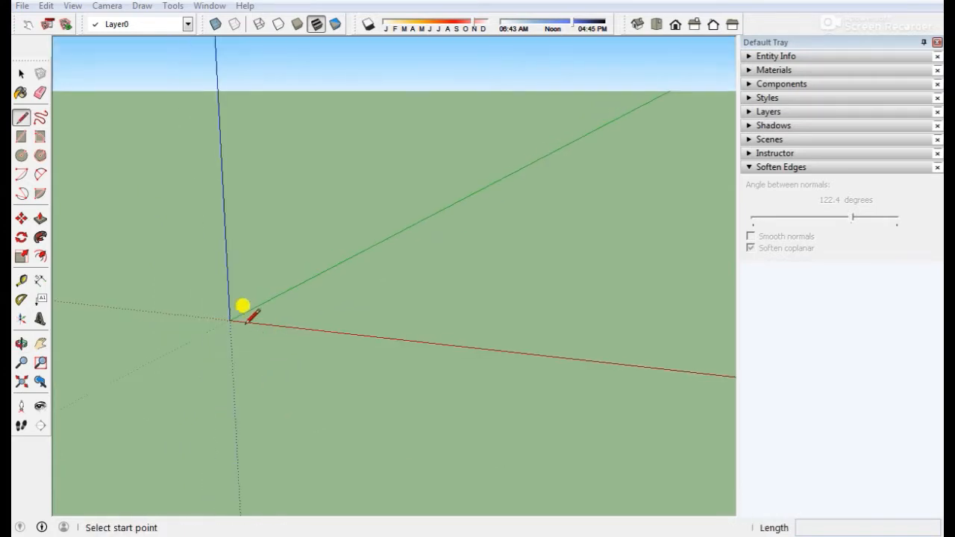
click(228, 319)
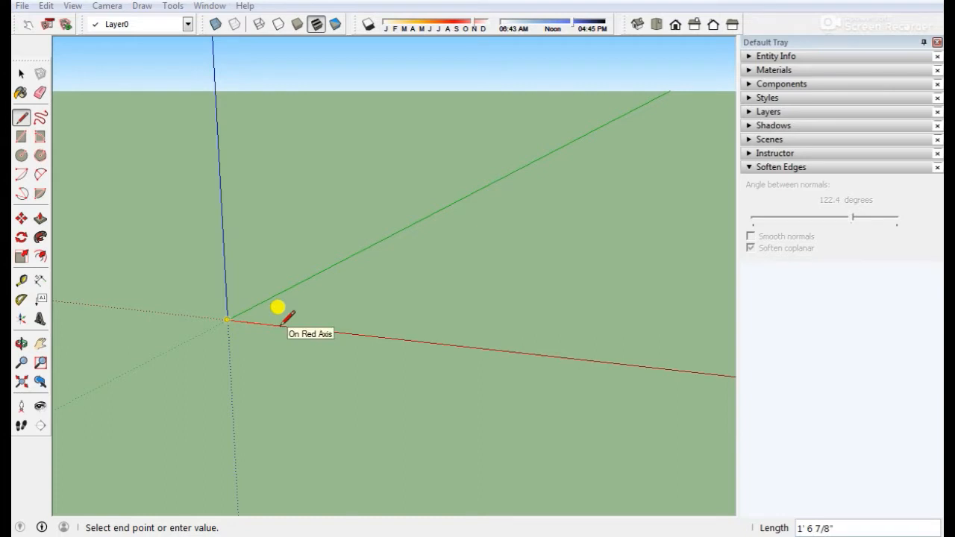
key(Return)
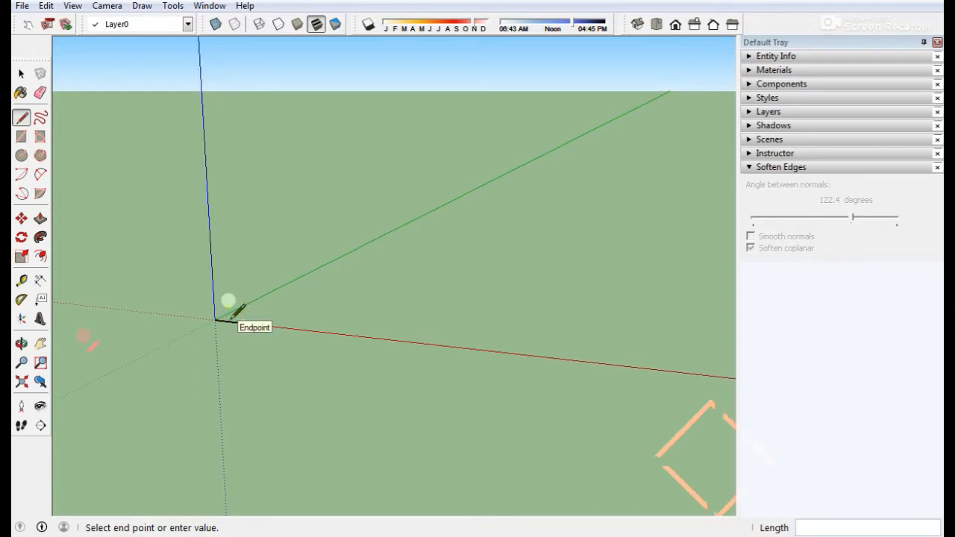
click(22, 382)
scroll(247, 298, down, 2)
middle_drag(386, 245, 363, 336)
scroll(362, 358, down, 1)
scroll(366, 369, down, 4)
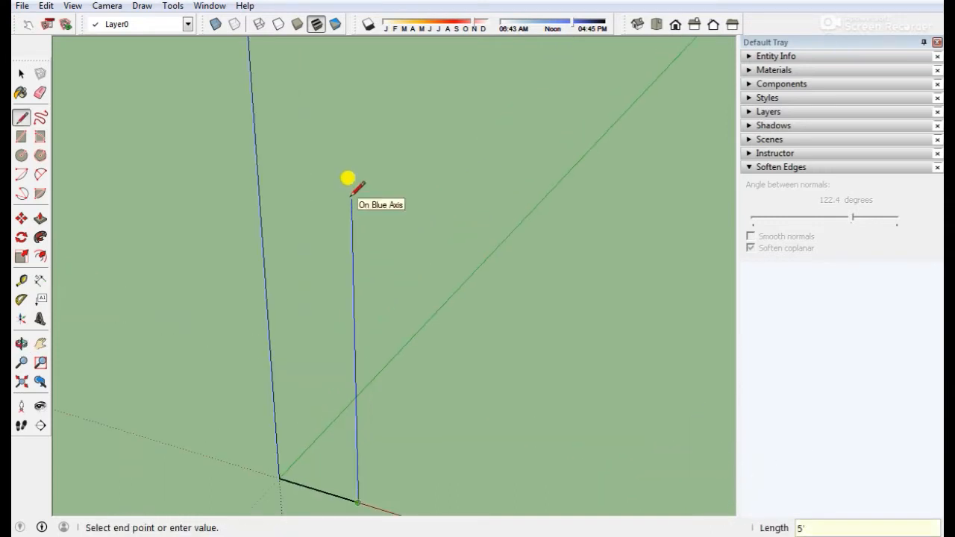
key(Return)
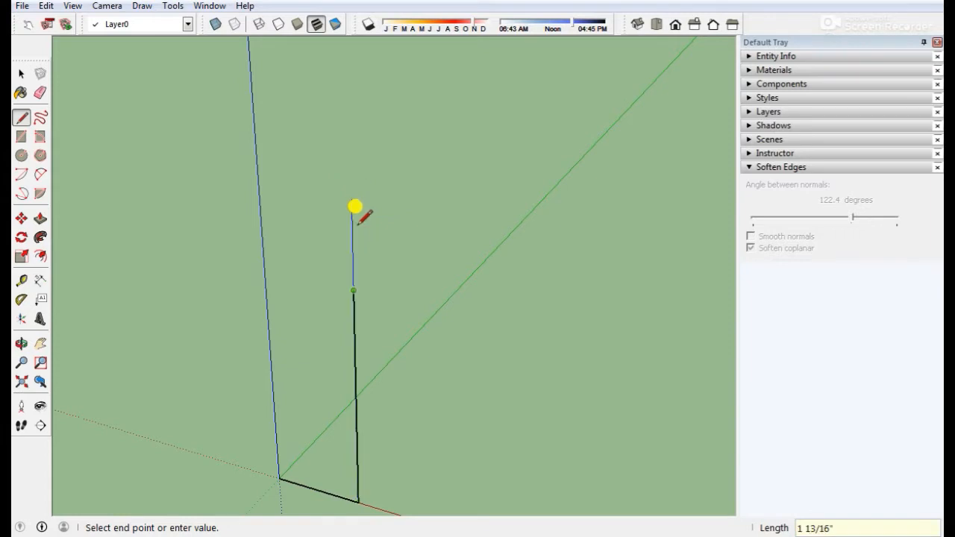
middle_drag(356, 213, 385, 169)
scroll(386, 168, down, 2)
middle_drag(388, 233, 381, 247)
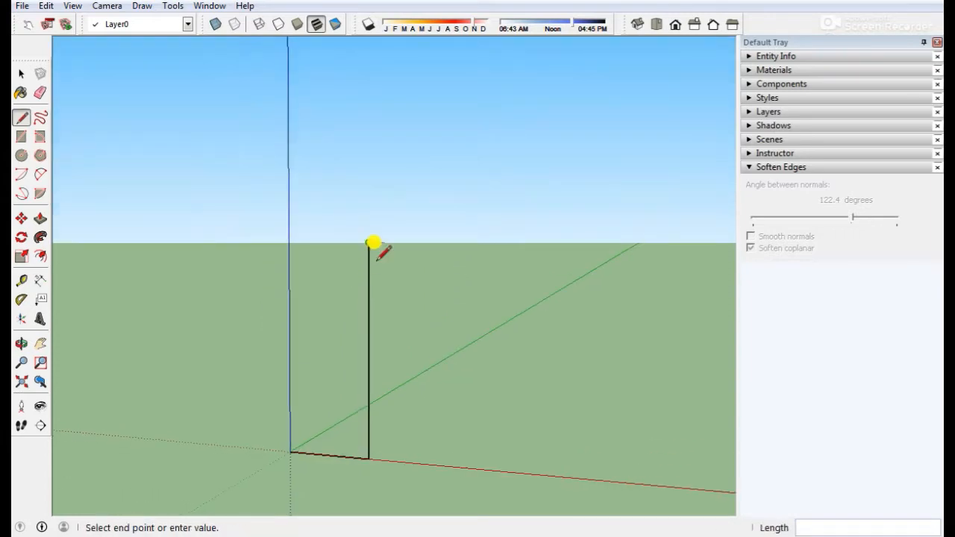
key(ctrl+z)
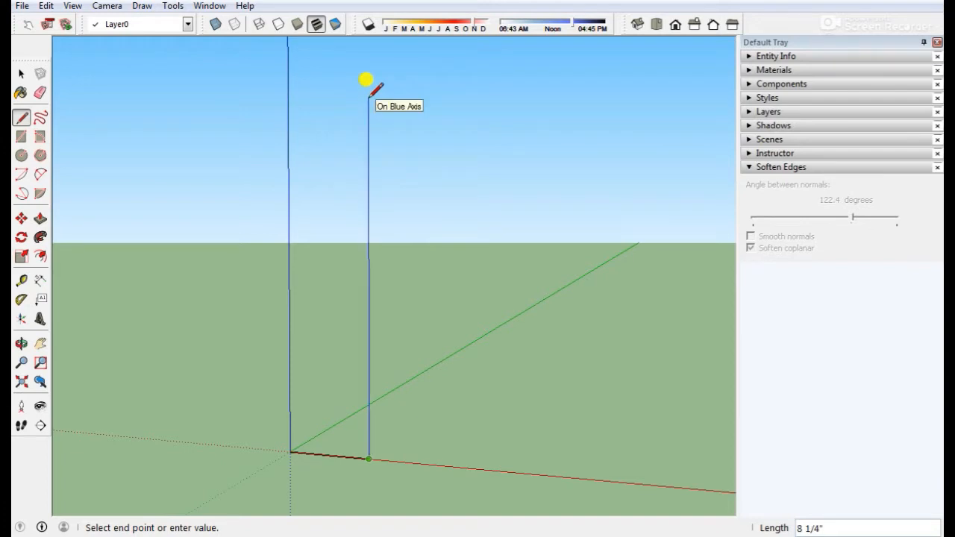
Draw a 7" vertical edge from the base line's free end and close the upright 2" by 7" rectangle back to the origin
key(Return)
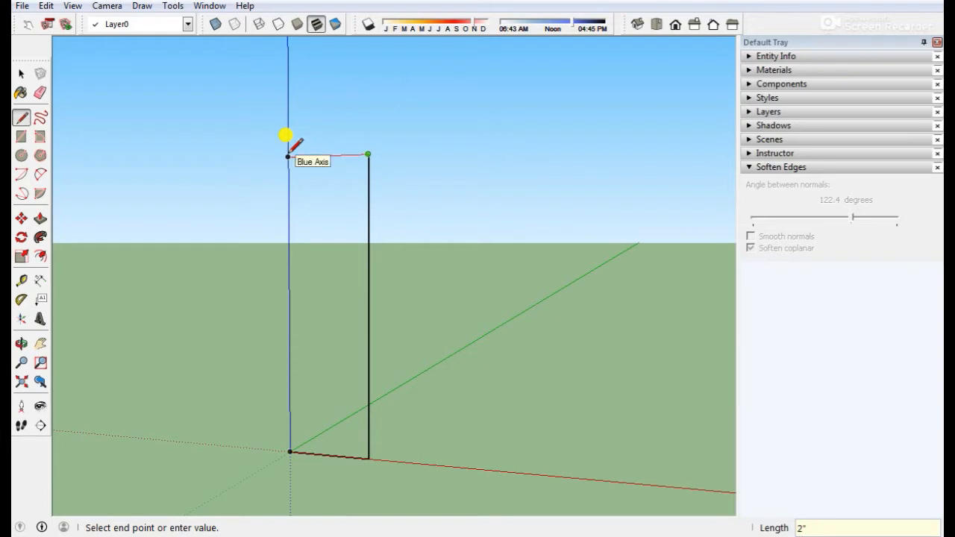
click(290, 440)
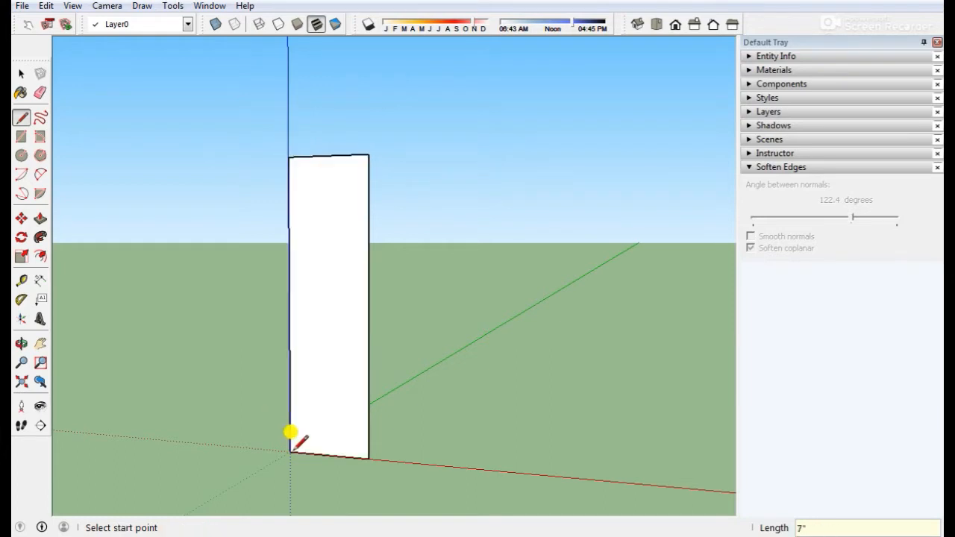
middle_drag(340, 385, 315, 268)
scroll(317, 224, up, 2)
mouse_move(318, 200)
middle_down()
mouse_move(345, 252)
mouse_move(441, 288)
mouse_move(395, 188)
mouse_move(385, 204)
mouse_move(326, 237)
mouse_move(338, 189)
mouse_move(386, 218)
middle_up()
key(space)
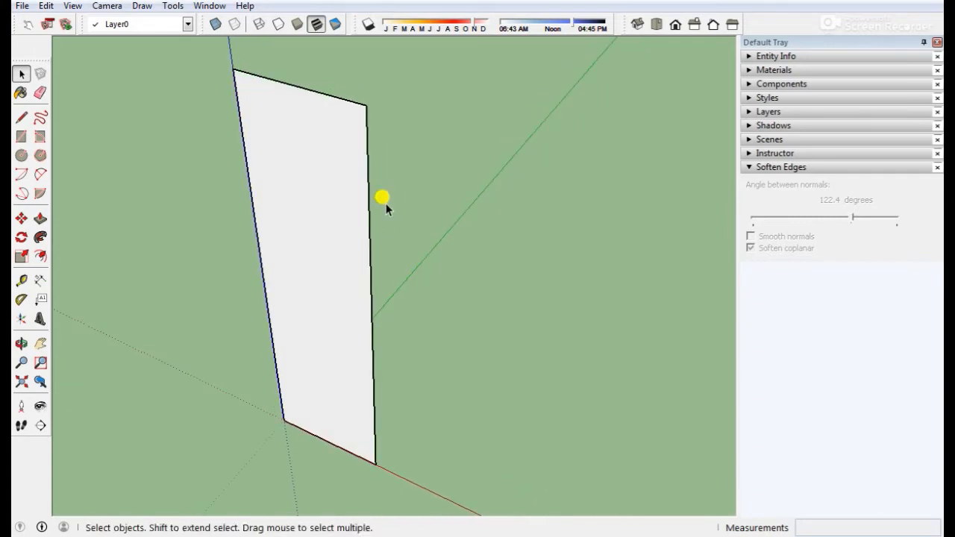
Draw two lines across the rectangle, one 1" above its base and one 1" below its upper edge
key(l)
click(365, 108)
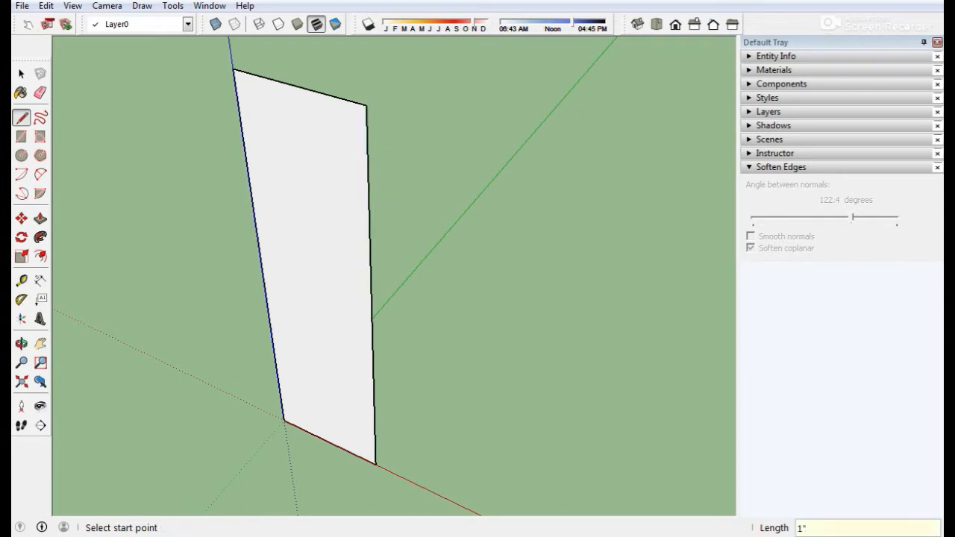
click(375, 464)
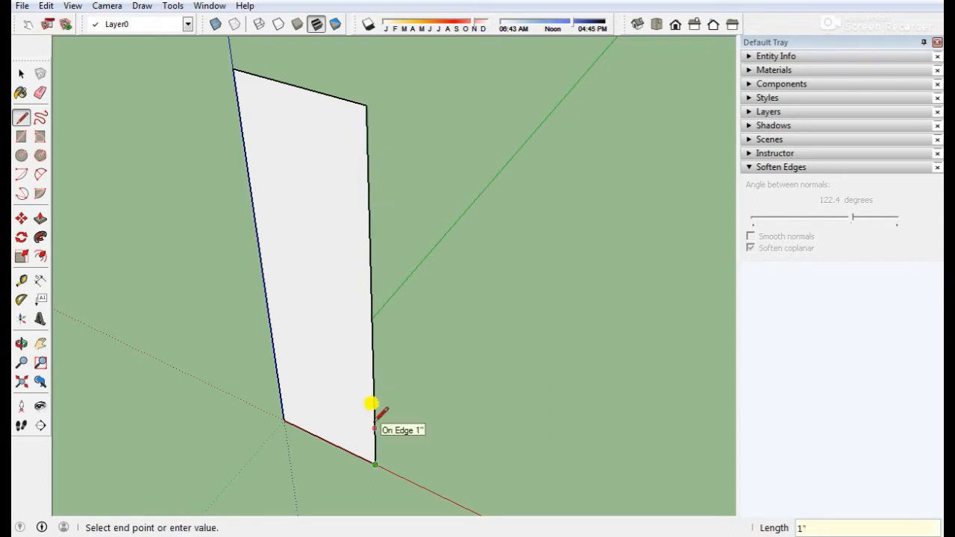
click(376, 421)
click(375, 427)
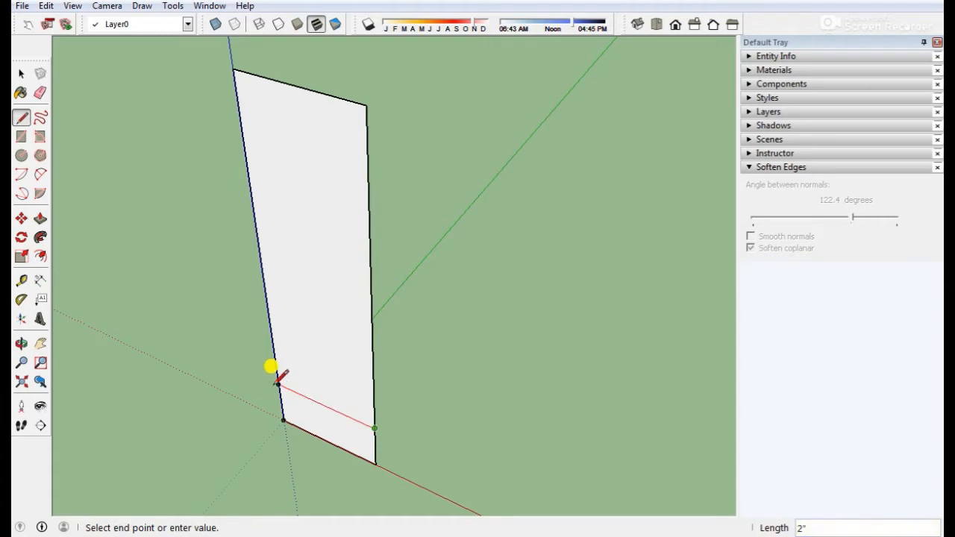
click(368, 177)
click(246, 138)
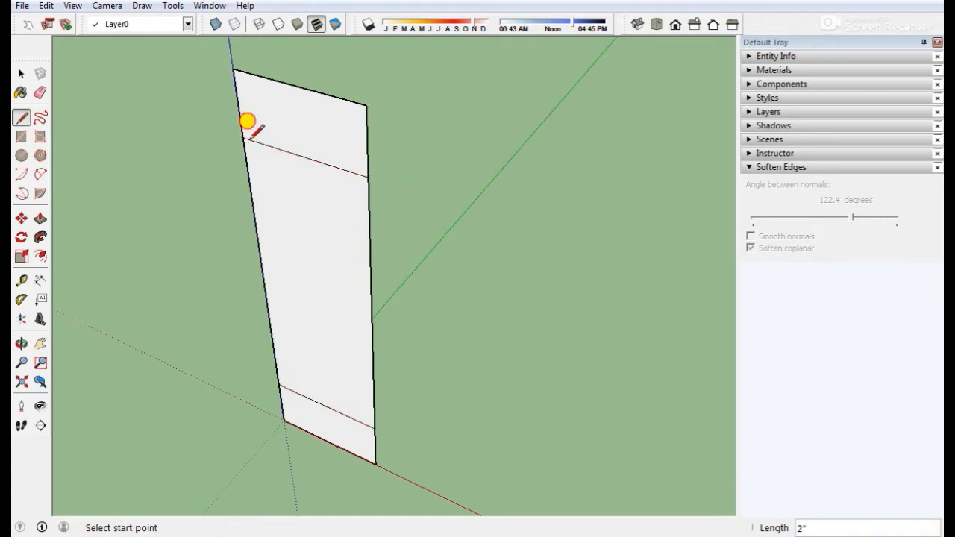
Erase the two vertical edges between the dividing lines to remove the middle face
key(e)
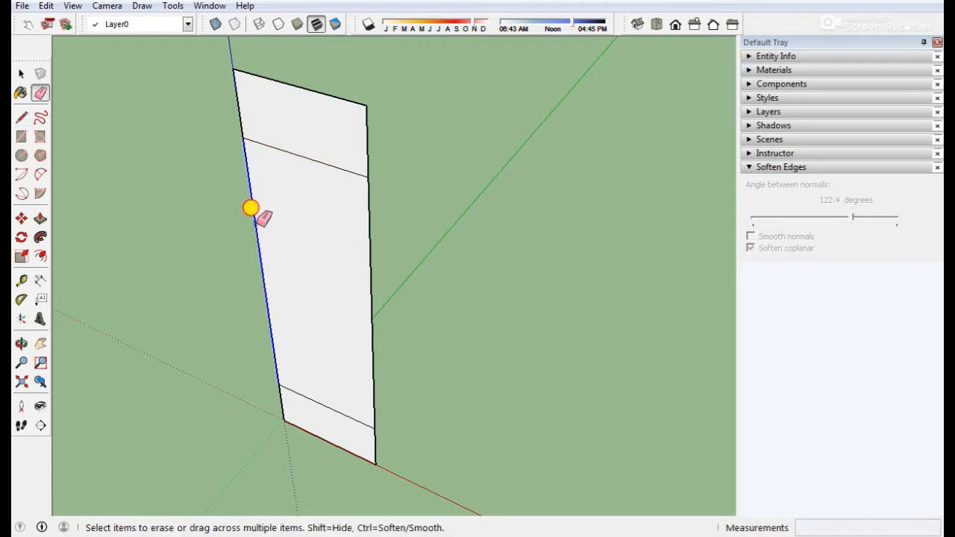
click(251, 207)
click(371, 250)
Push/Pull the upper and lower rectangles 1" each to form two separate blocks
middle_drag(335, 284, 239, 267)
key(p)
click(318, 130)
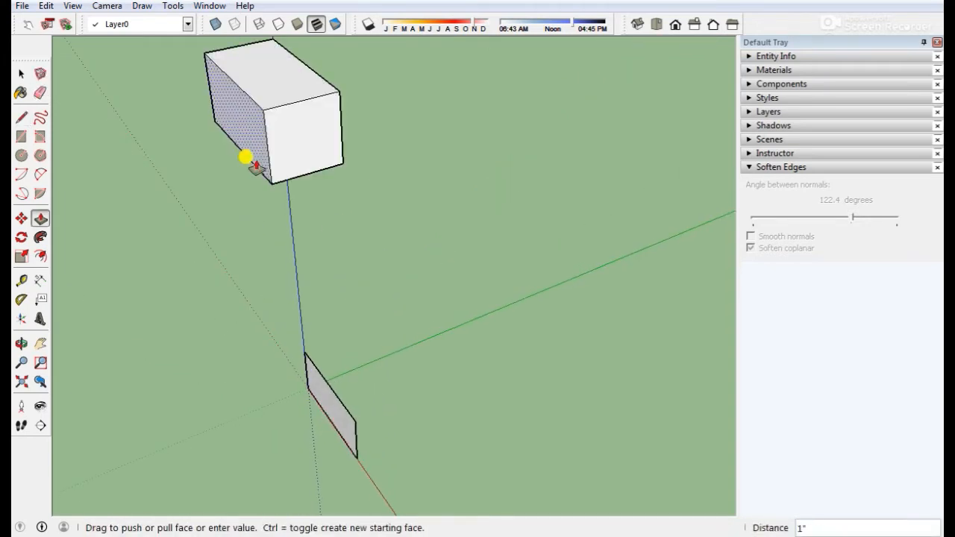
text(1)
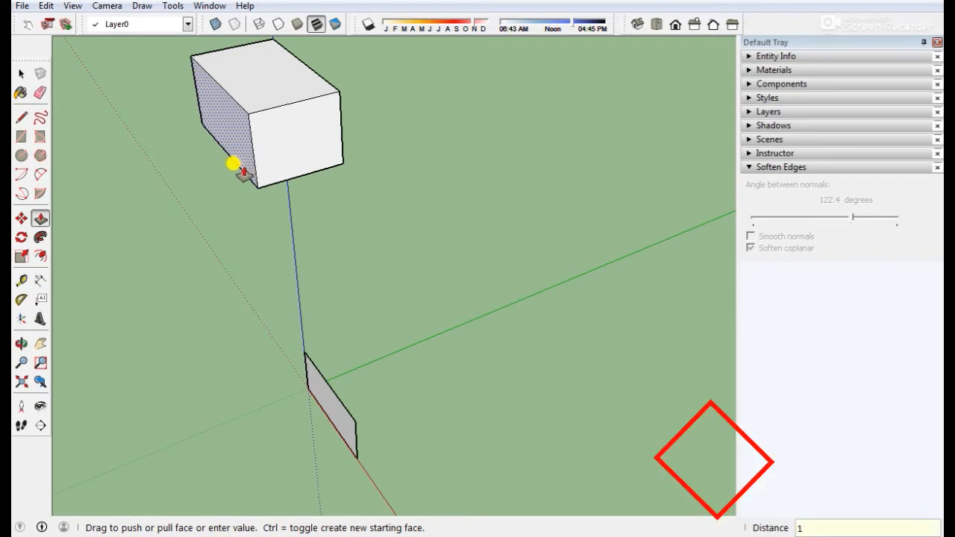
key(Return)
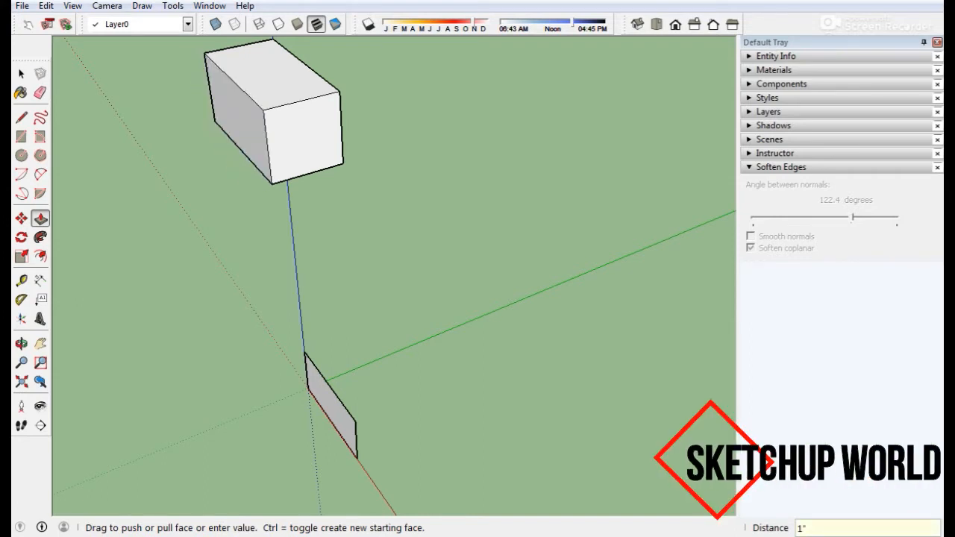
middle_drag(331, 422, 300, 480)
scroll(295, 466, up, 5)
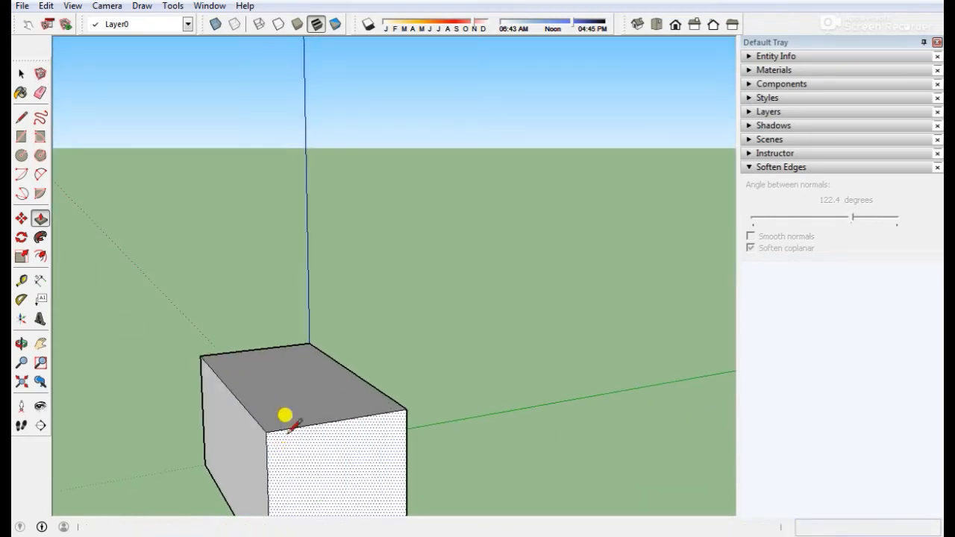
Draw a lengthwise line across the lower block's upper face, 1/4" in from its long edge
key(l)
click(267, 431)
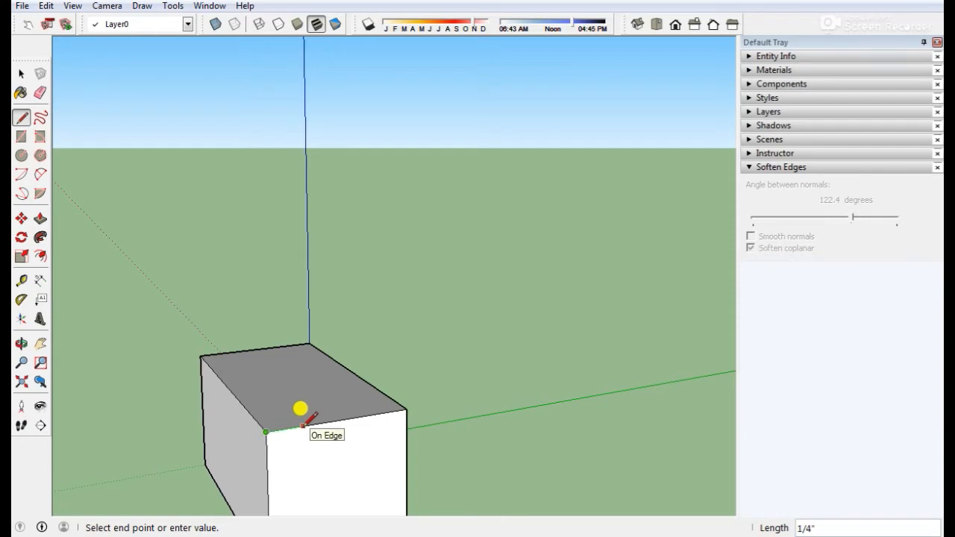
key(Escape)
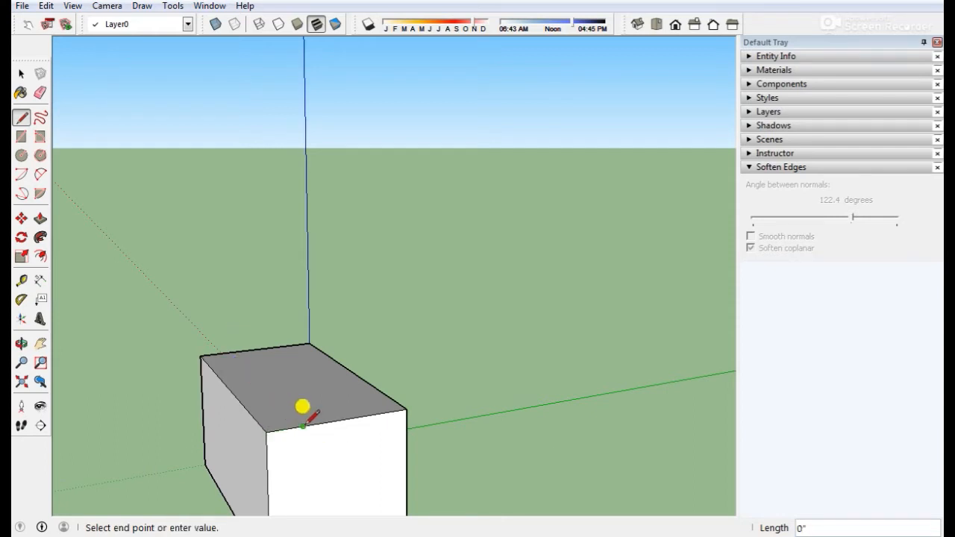
click(231, 348)
middle_drag(233, 346, 293, 423)
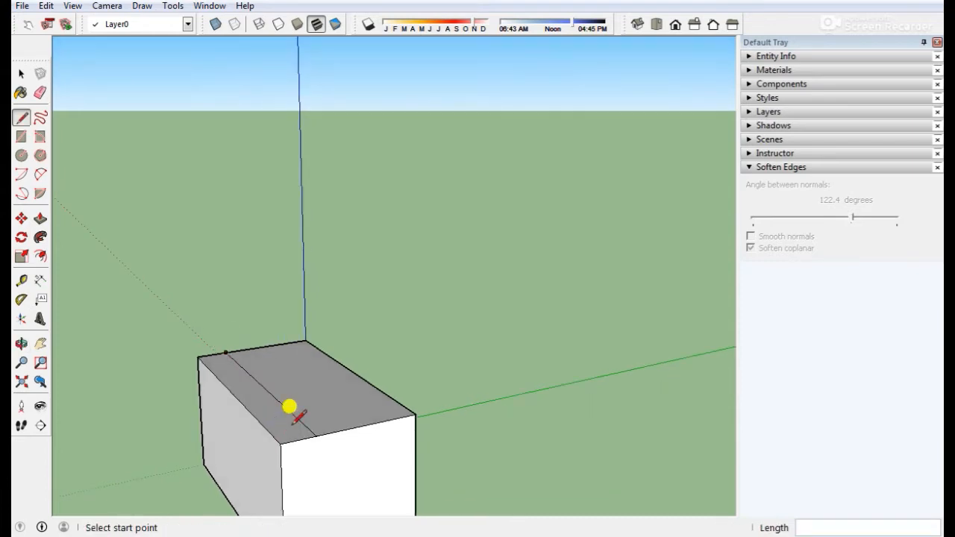
Push/Pull the narrow strip on the lower block up 5" to meet the underside of the upper block
click(40, 218)
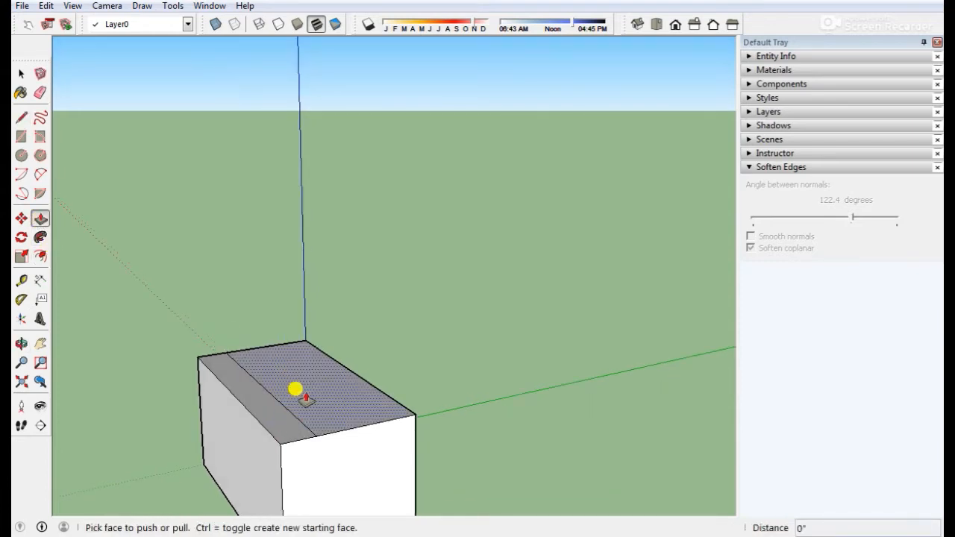
click(271, 423)
scroll(270, 421, down, 4)
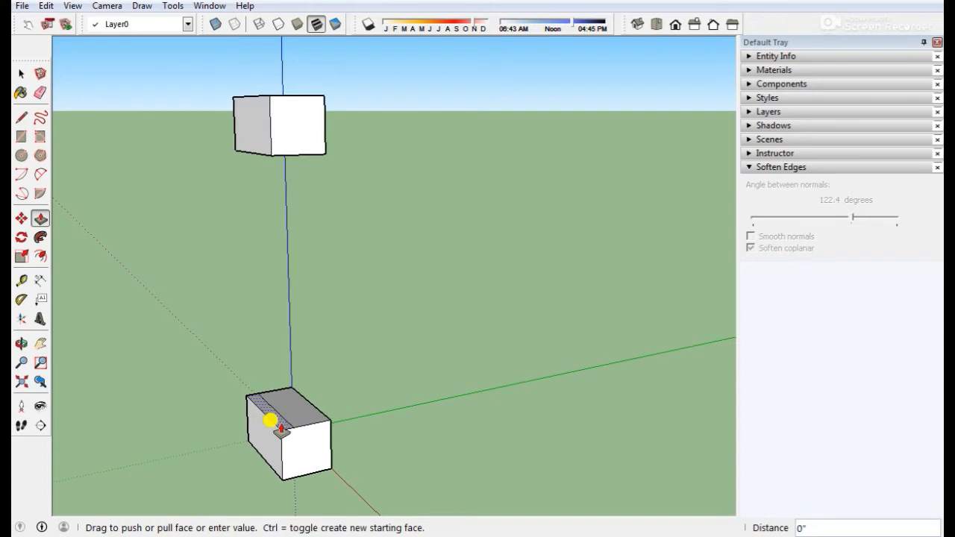
click(276, 403)
click(271, 393)
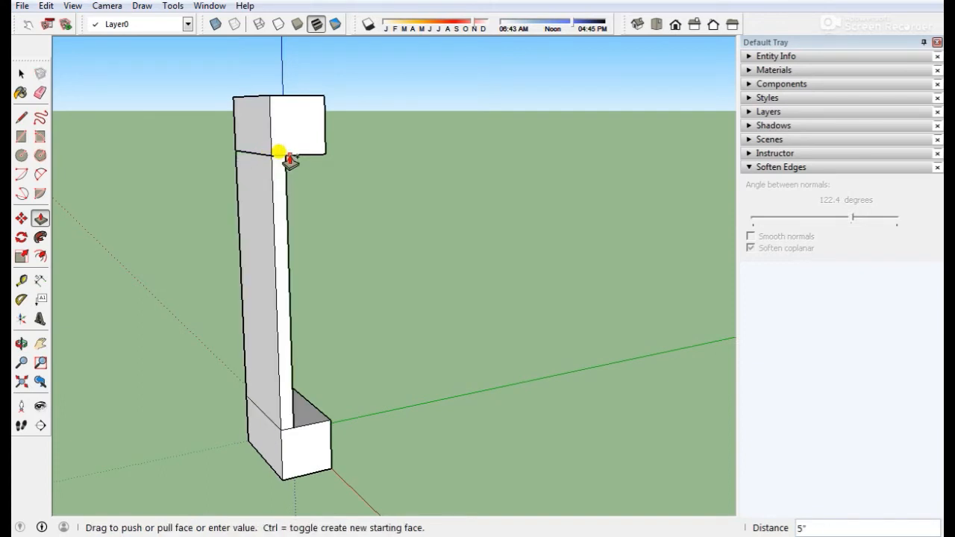
click(279, 151)
Offset the outline of the tall connecting panel's outer face inward by 1/16"
middle_drag(314, 219, 470, 294)
scroll(325, 341, up, 3)
middle_drag(325, 345, 279, 411)
click(287, 416)
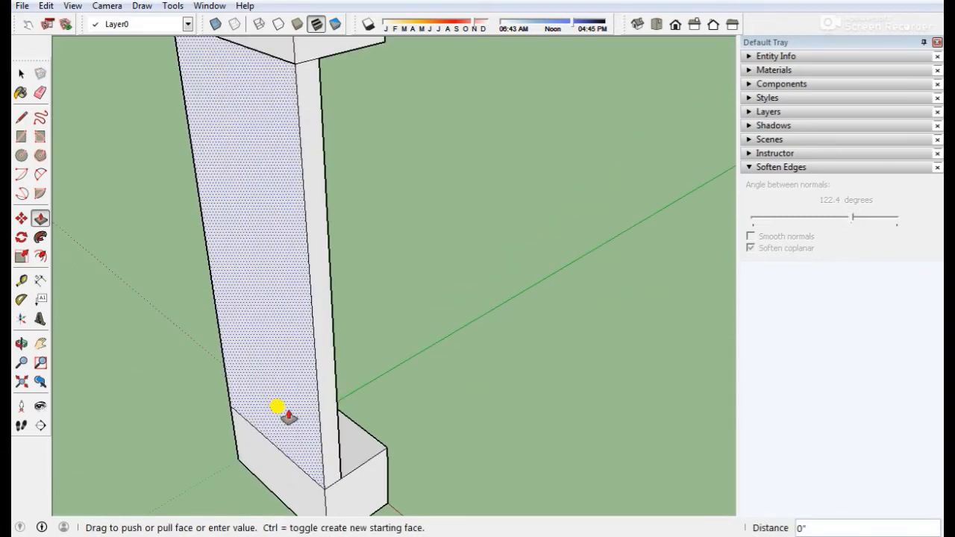
key(space)
scroll(362, 359, up, 3)
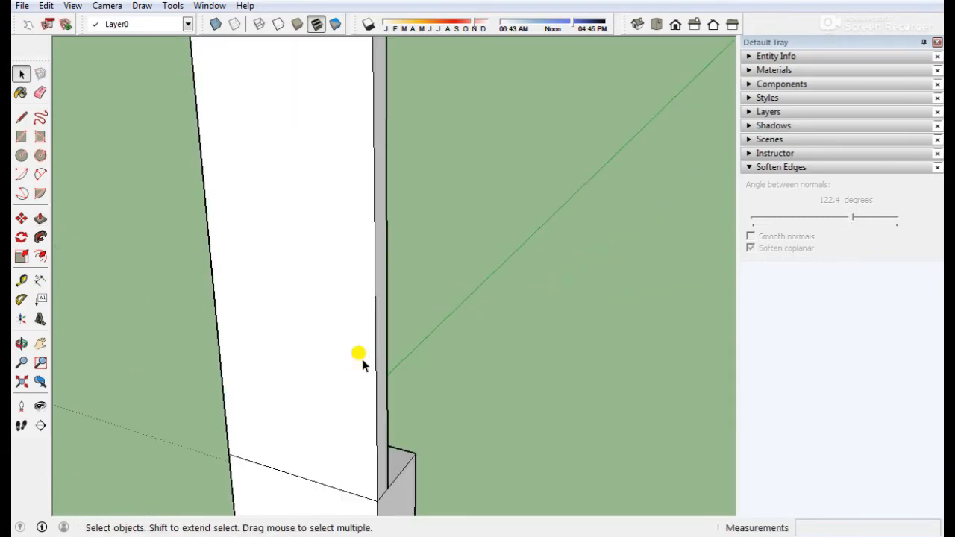
click(39, 254)
click(356, 278)
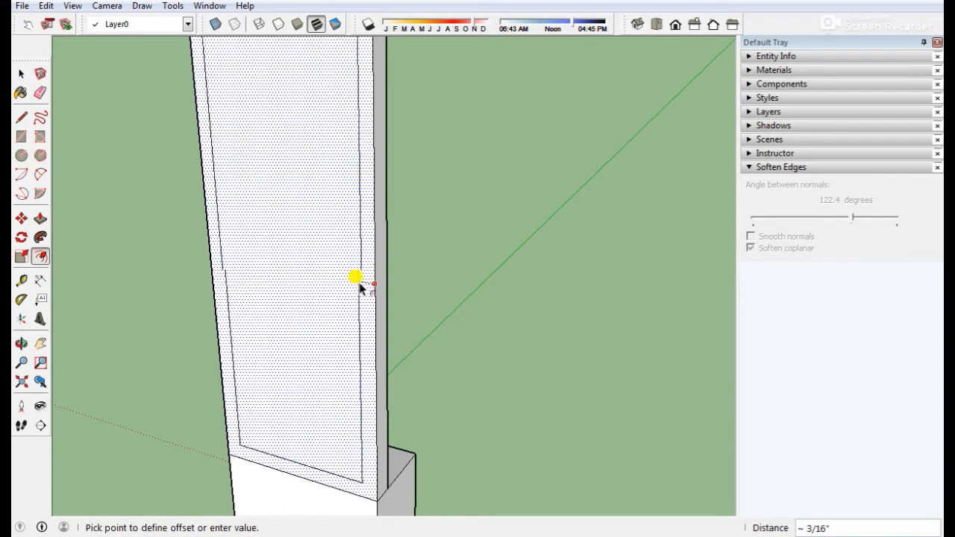
click(366, 282)
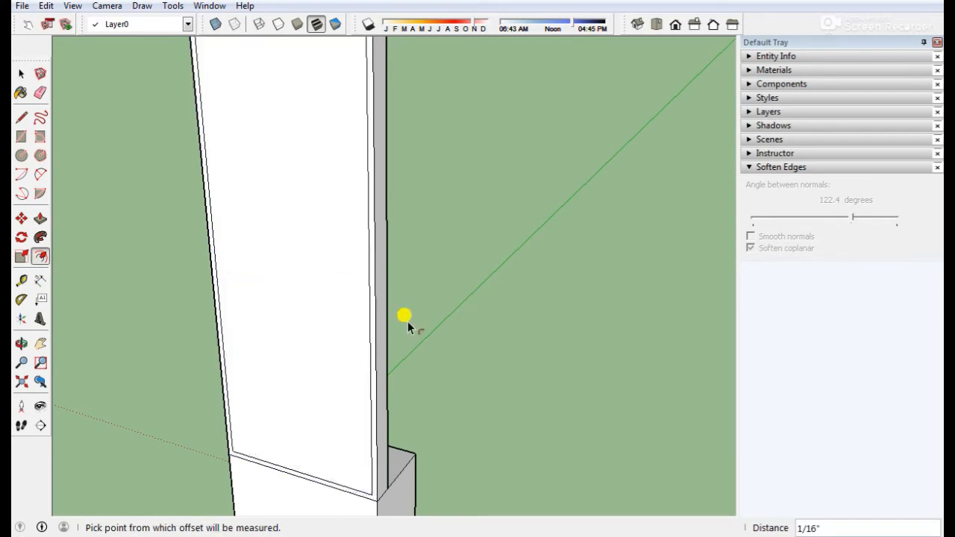
Push/Pull the lower block's face beneath the offset panel outward by 1/16"
middle_drag(408, 327, 396, 351)
key(p)
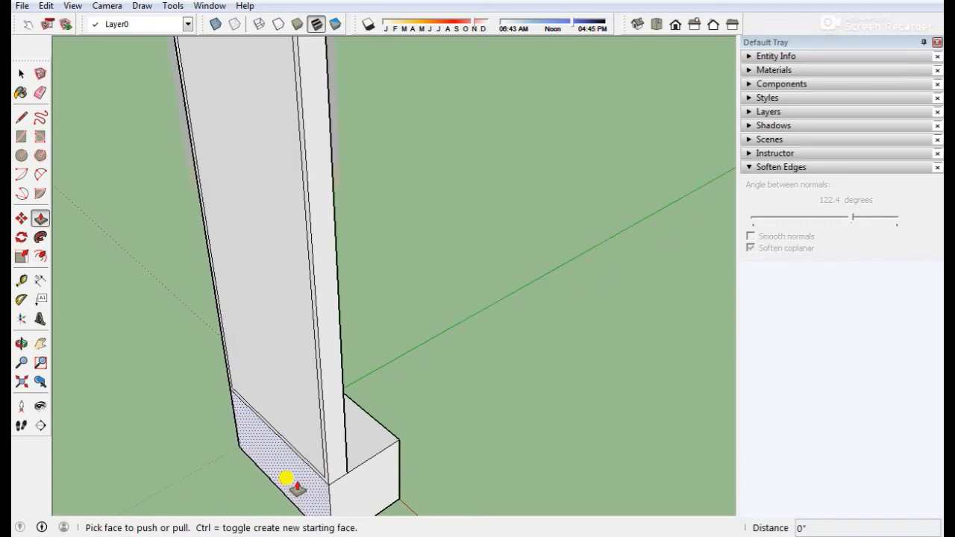
scroll(296, 489, up, 2)
click(294, 490)
click(294, 489)
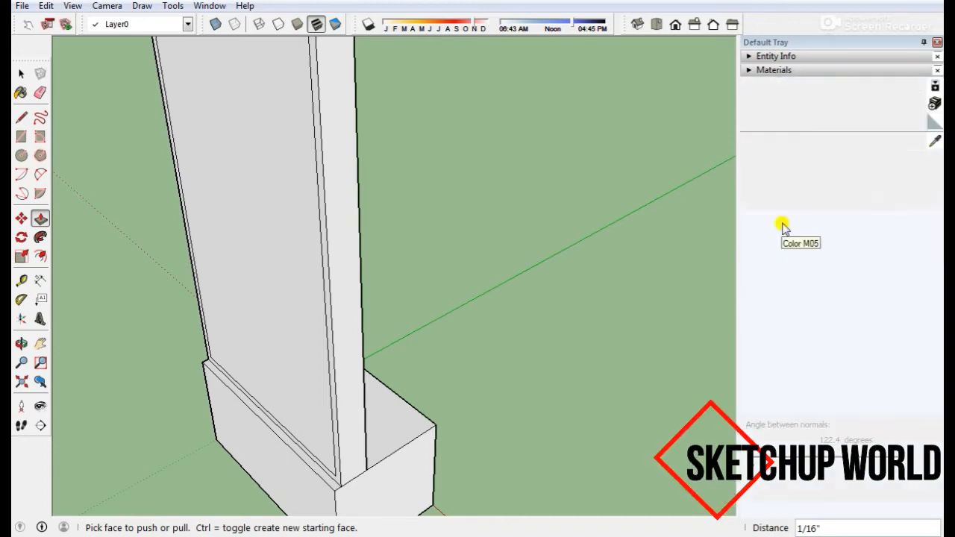
Paint the visible faces of the lower block with the Metal Corrugated Shiny material from the Metal collection
click(893, 166)
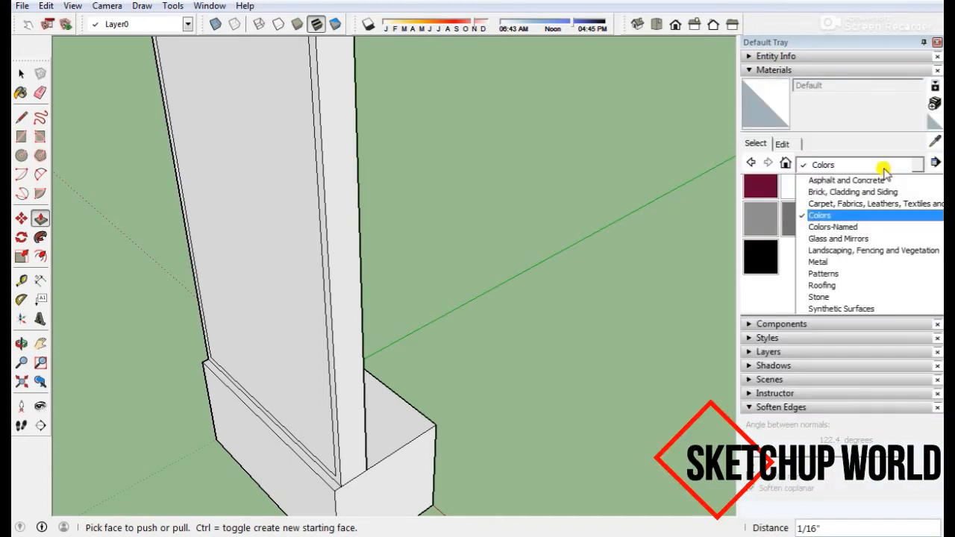
click(832, 263)
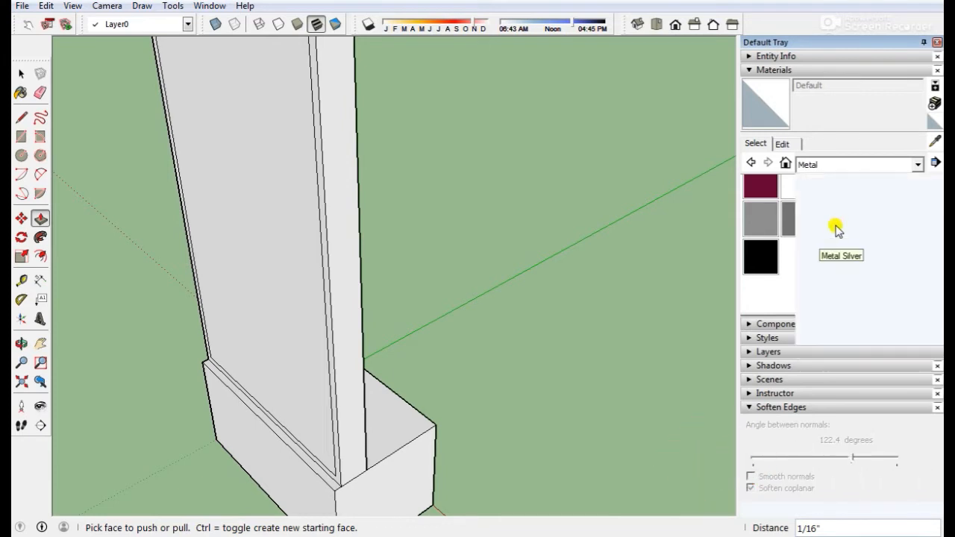
click(837, 193)
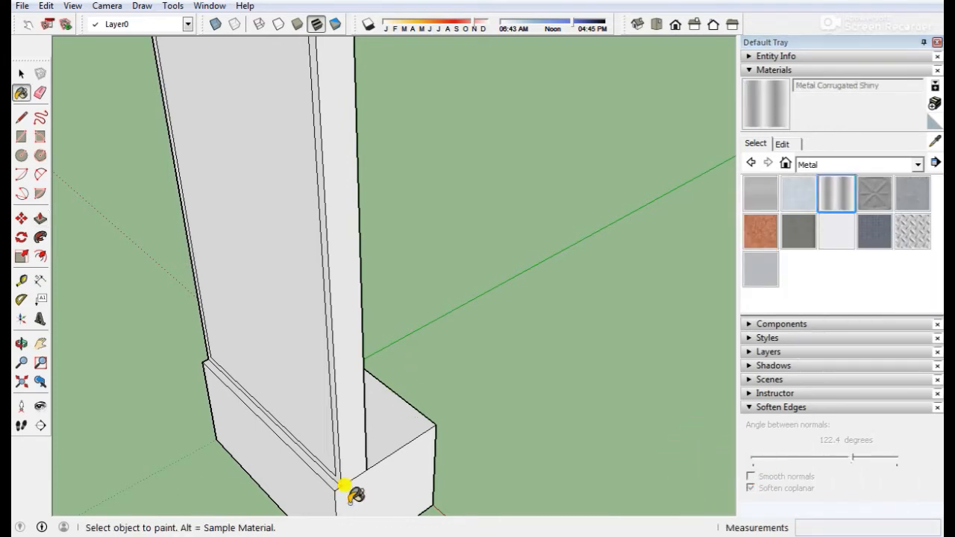
click(299, 451)
mouse_move(286, 437)
middle_down()
mouse_move(490, 432)
mouse_move(292, 391)
mouse_move(481, 415)
middle_up()
click(453, 381)
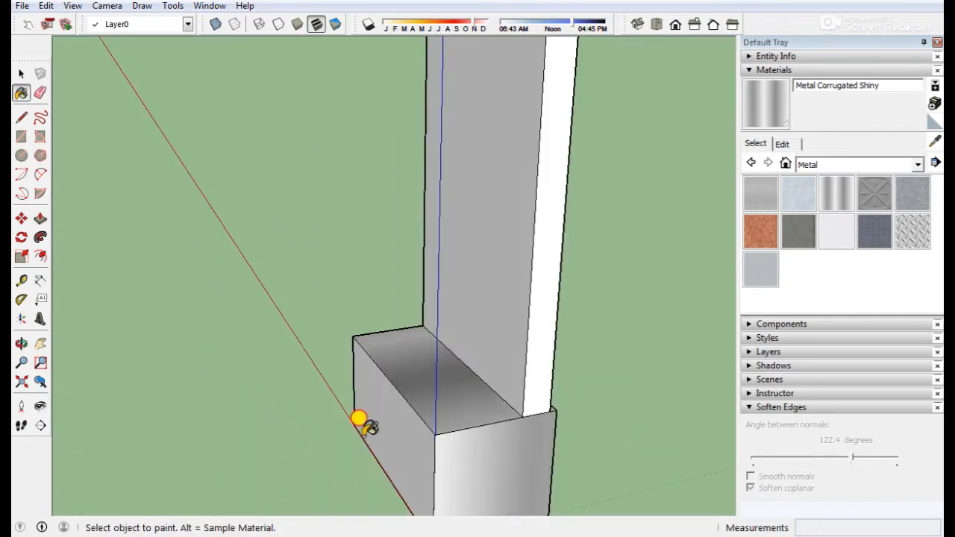
mouse_move(365, 424)
middle_down()
mouse_move(550, 358)
mouse_move(635, 375)
middle_up()
click(393, 368)
middle_drag(289, 486, 488, 311)
middle_drag(277, 260, 450, 335)
scroll(461, 346, up, 3)
click(460, 351)
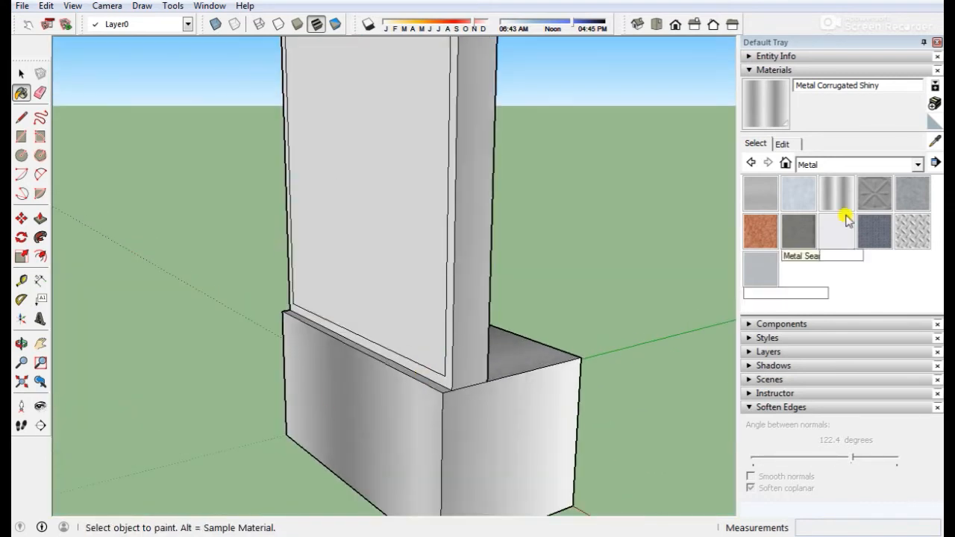
Paint the connecting panel's border frame and narrow side faces with the Aluminum material
click(762, 206)
click(443, 380)
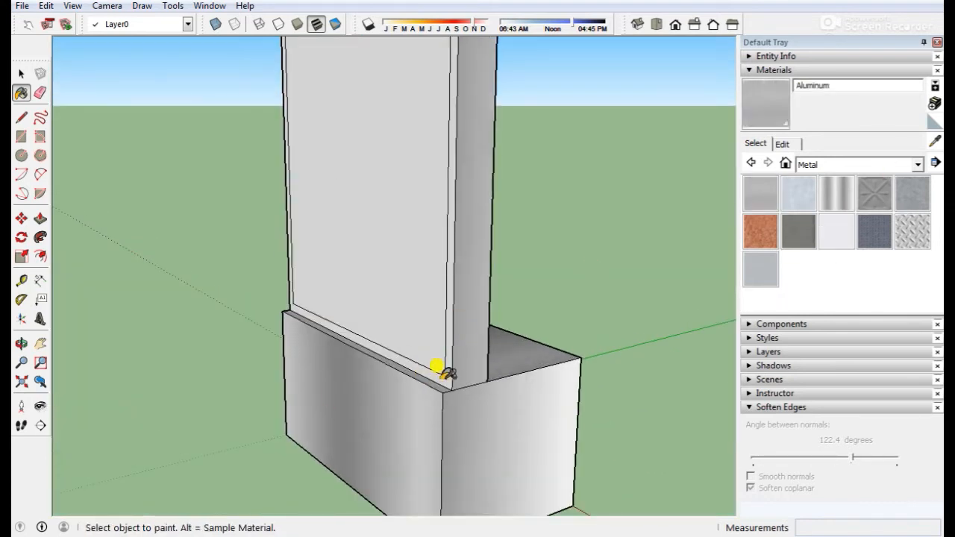
middle_drag(252, 337, 508, 334)
click(445, 312)
scroll(357, 342, up, 3)
click(357, 351)
scroll(343, 349, down, 2)
Paint the inset face inside the connecting panel's frame with the Metal Seamed material
scroll(505, 332, up, 3)
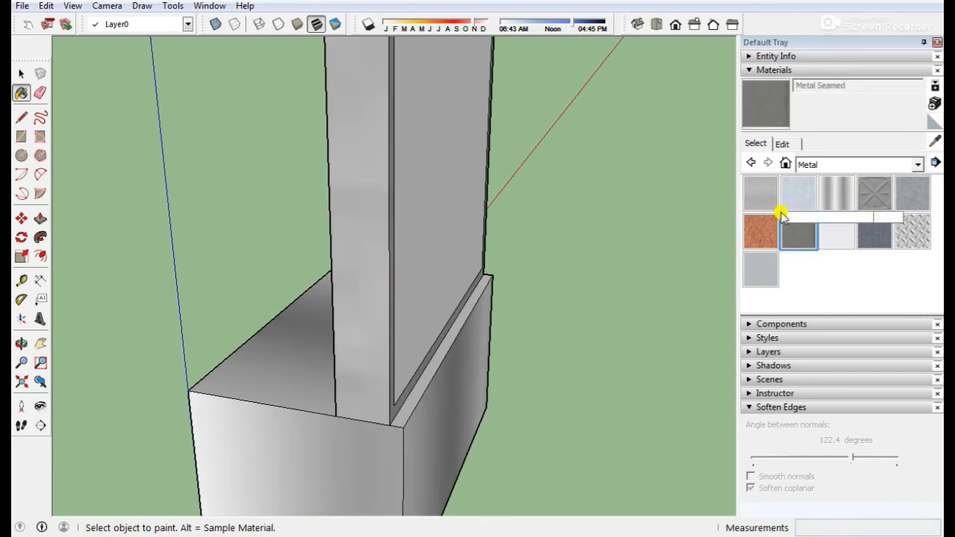
click(441, 292)
middle_drag(441, 291, 319, 305)
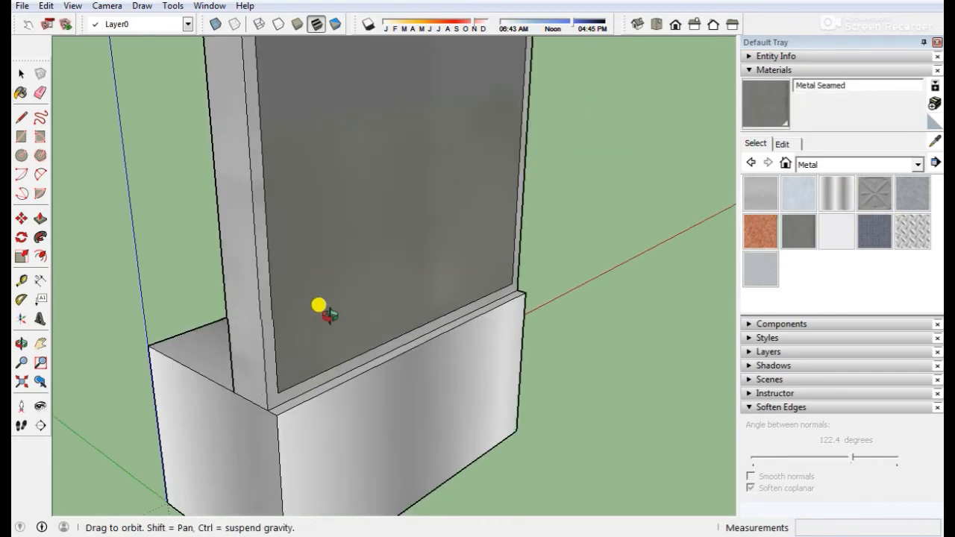
Push/Pull the dark Metal Seamed face of the connecting panel outward by 1/16"
click(40, 218)
click(421, 239)
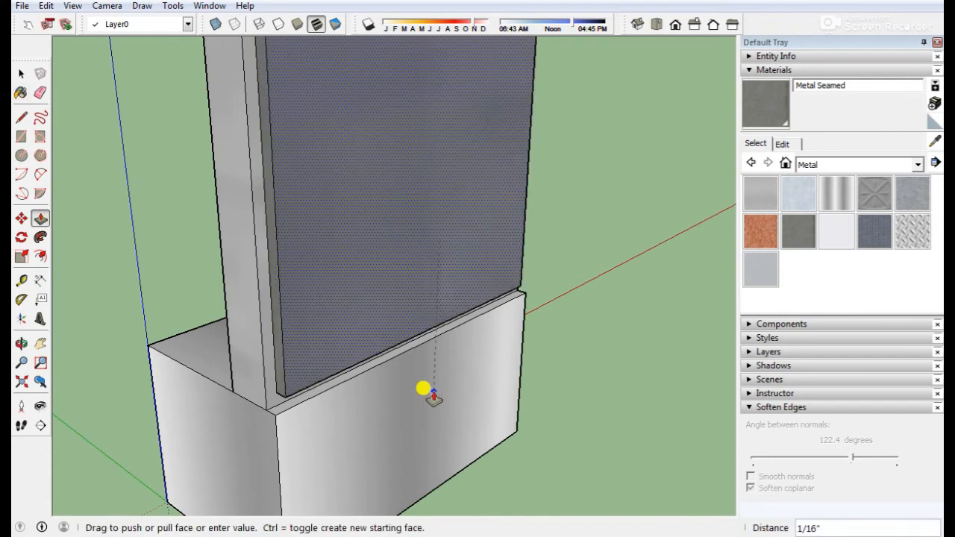
click(423, 389)
scroll(423, 389, down, 10)
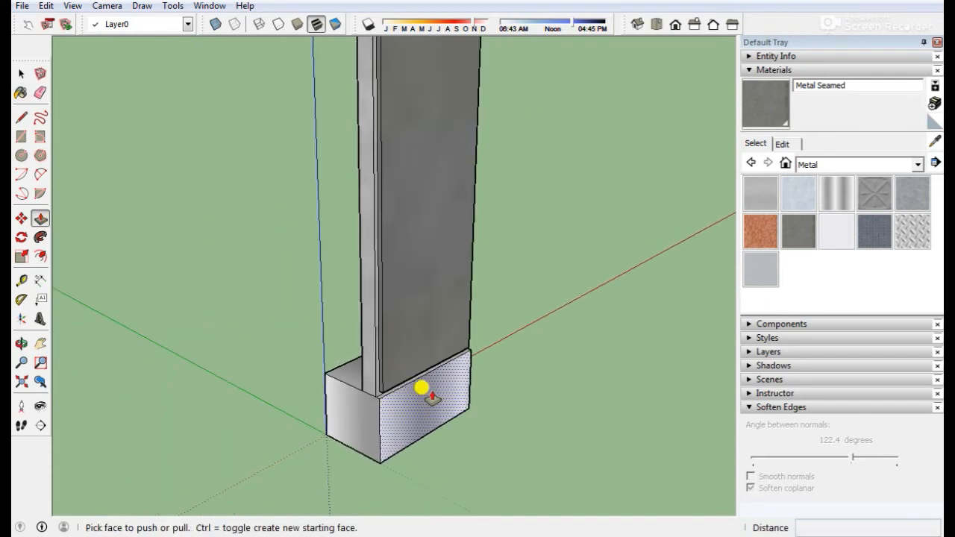
Paint the faces of the upper block with the Aluminum material sampled from the panel's frame
middle_drag(440, 376, 405, 294)
scroll(406, 299, up, 5)
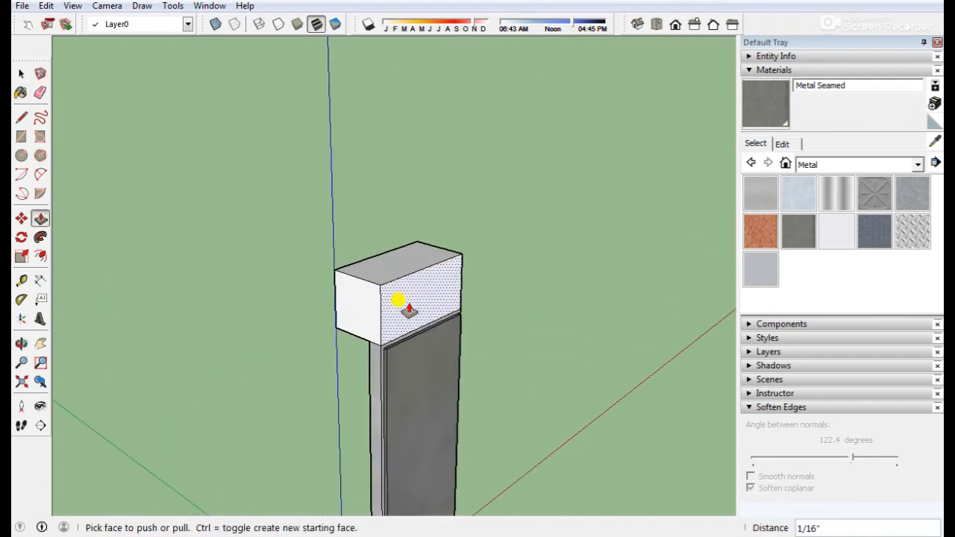
click(755, 197)
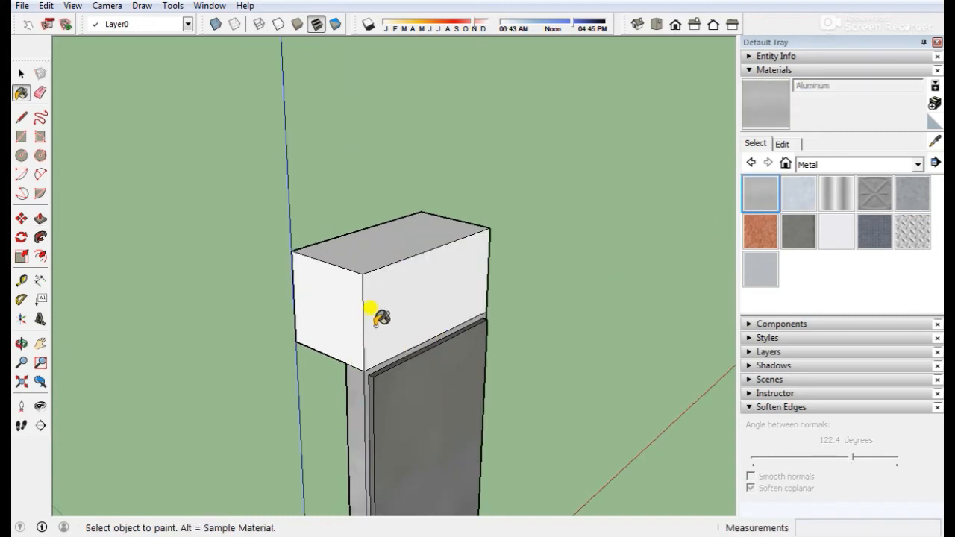
click(936, 144)
click(386, 367)
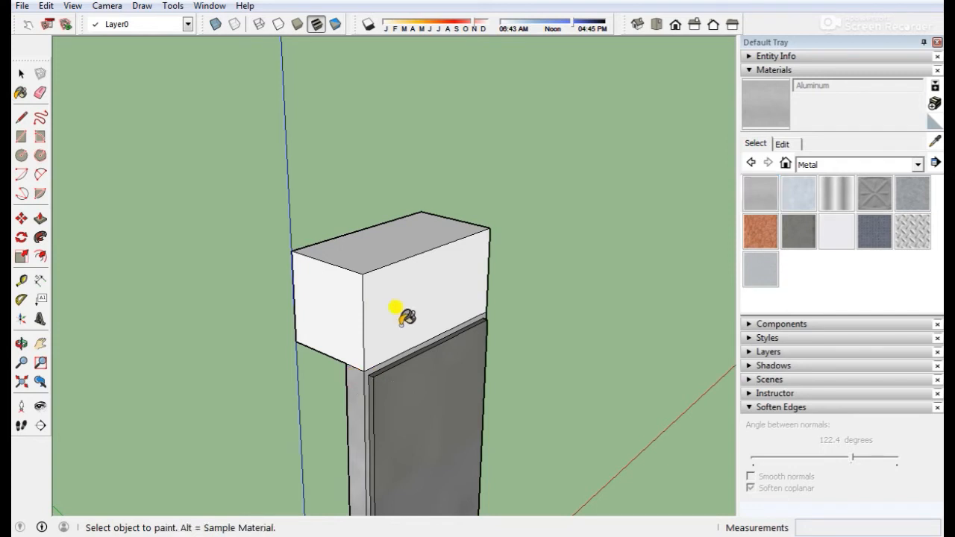
click(379, 308)
click(352, 302)
click(366, 228)
middle_drag(371, 351, 559, 290)
click(414, 314)
click(429, 327)
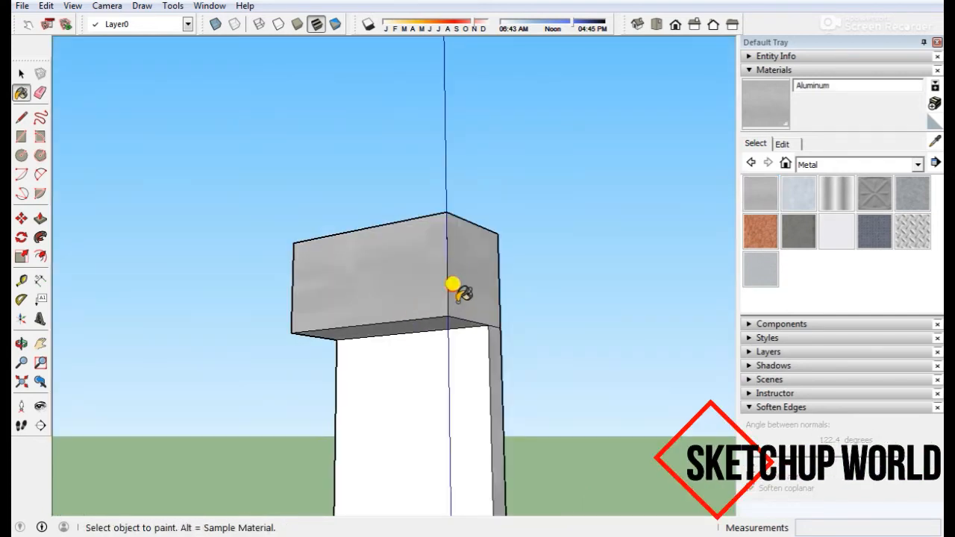
Paint the white back face of the connecting panel with the Aluminum material
middle_drag(243, 299, 335, 284)
click(335, 284)
click(344, 356)
mouse_move(344, 356)
middle_down()
mouse_move(369, 420)
mouse_move(396, 393)
mouse_move(383, 239)
mouse_move(395, 175)
mouse_move(408, 352)
mouse_move(414, 179)
mouse_move(401, 383)
mouse_move(619, 388)
mouse_move(513, 356)
middle_up()
Select the whole model and scale it narrower along the red axis, then clear the selection
key(space)
drag(306, 51, 533, 465)
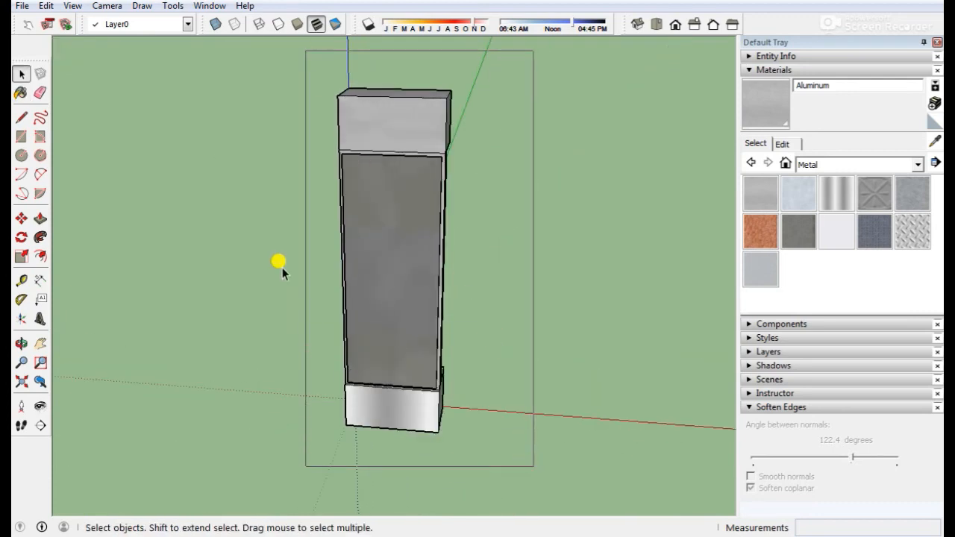
click(21, 256)
middle_drag(501, 271, 438, 272)
drag(433, 277, 404, 271)
key(space)
middle_drag(382, 279, 427, 285)
click(211, 162)
Push/Pull the upper block's front face outward by 1/16" to line up with the raised dark panel face
middle_drag(493, 284, 511, 199)
scroll(321, 181, up, 5)
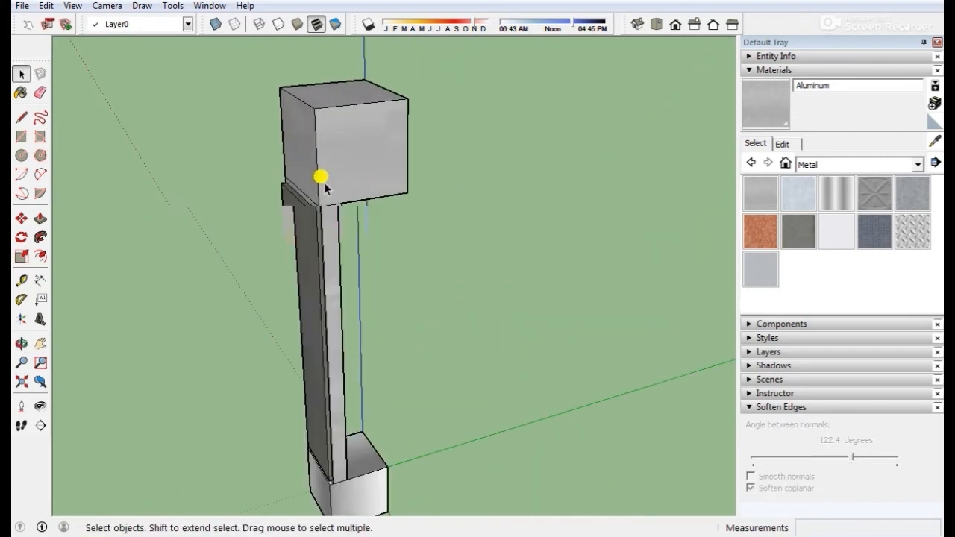
click(46, 224)
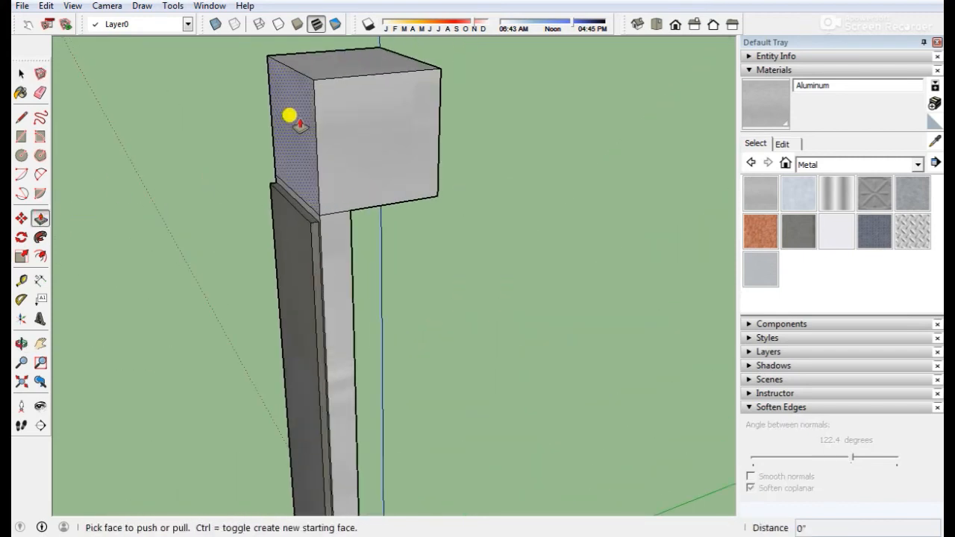
click(291, 262)
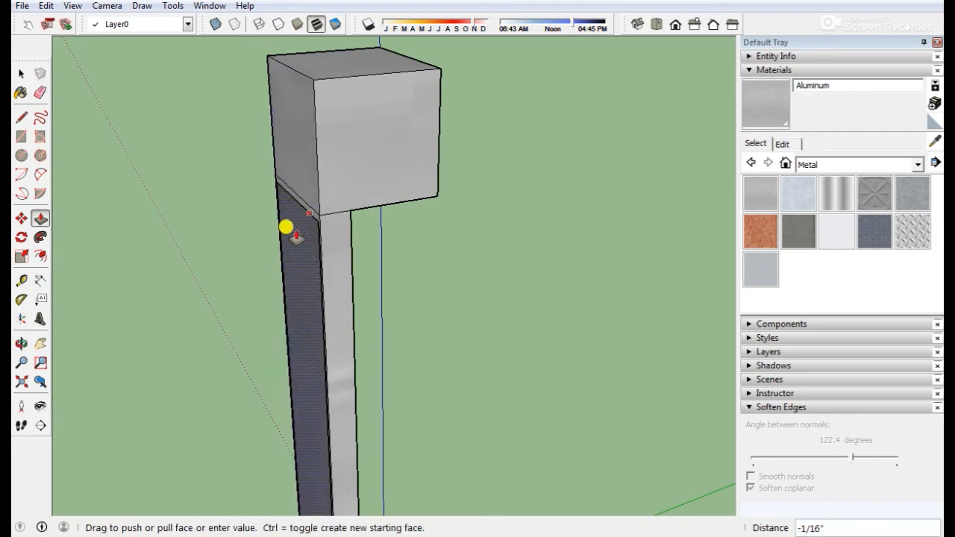
click(36, 221)
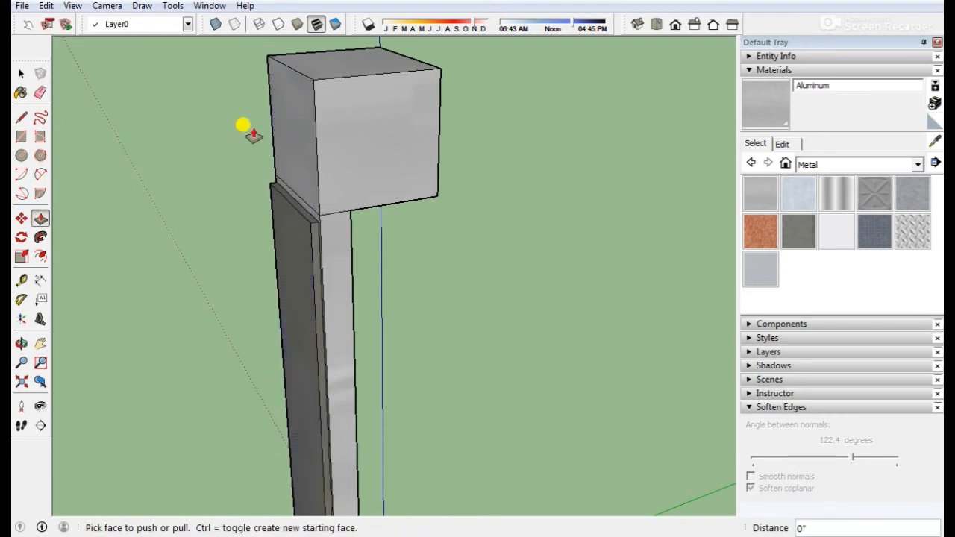
click(307, 123)
click(287, 263)
scroll(290, 260, down, 3)
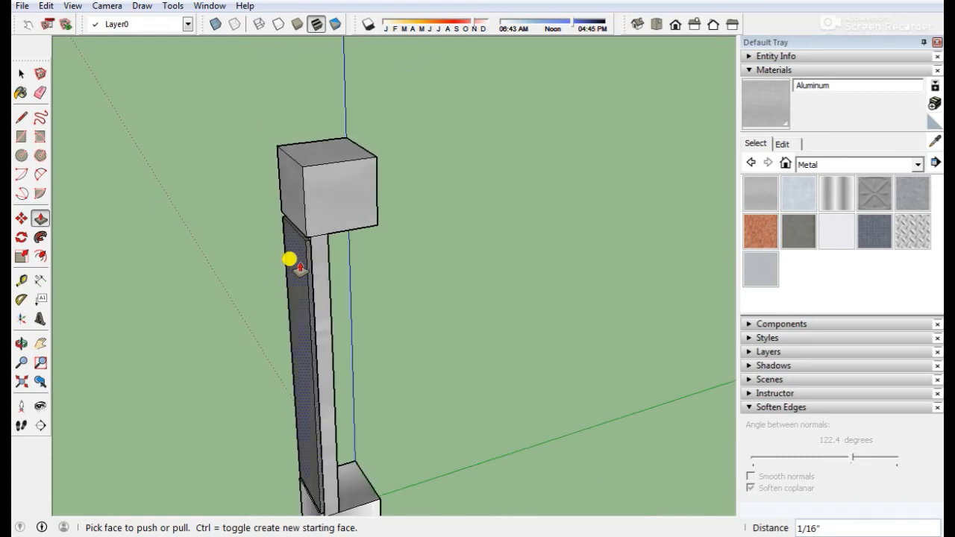
Hide the model axes around the finished object
scroll(290, 260, down, 3)
middle_drag(318, 312, 335, 343)
scroll(335, 343, down, 2)
key(space)
scroll(365, 332, up, 1)
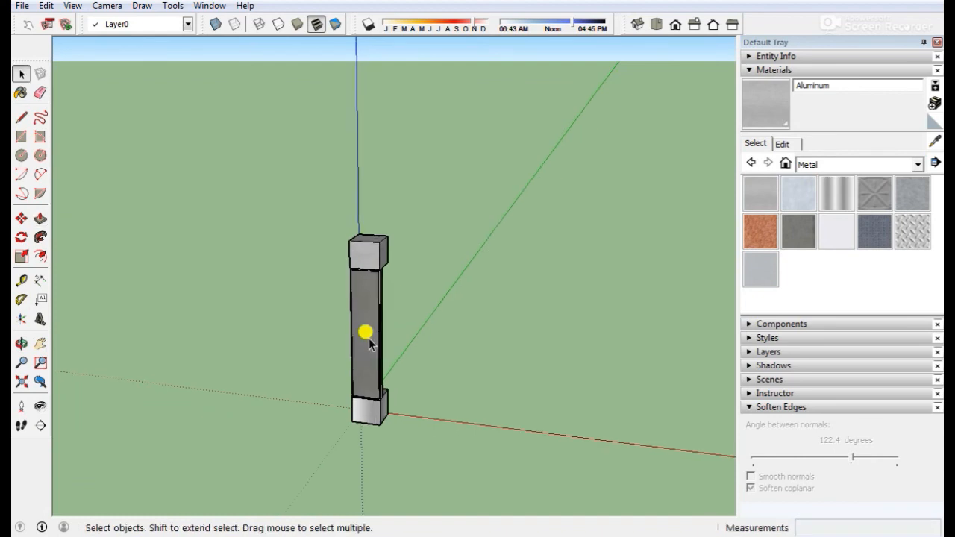
scroll(370, 342, up, 1)
scroll(381, 436, up, 1)
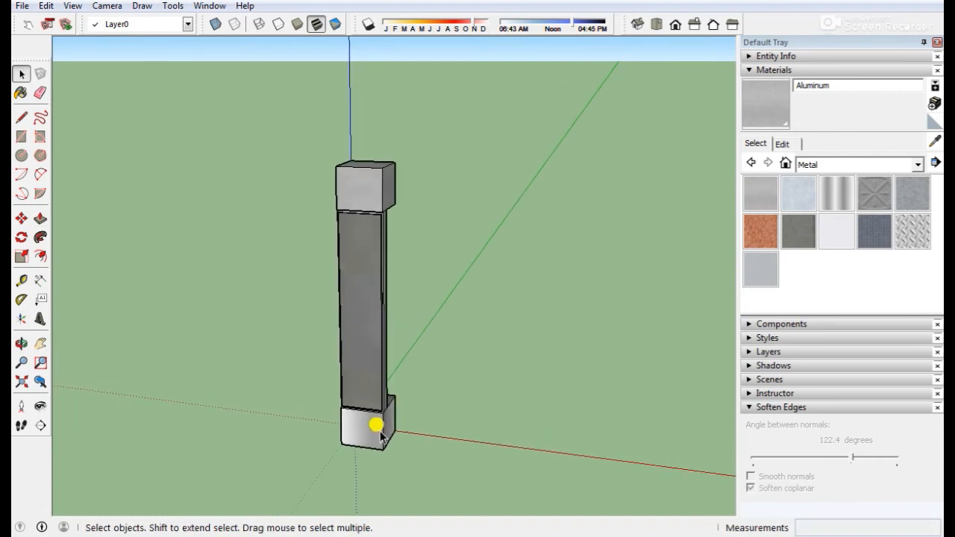
click(74, 7)
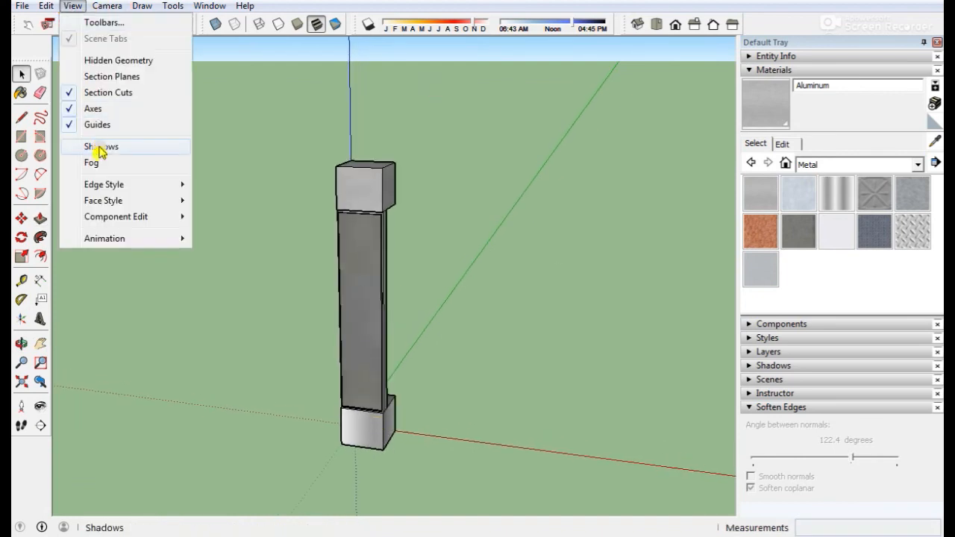
click(97, 109)
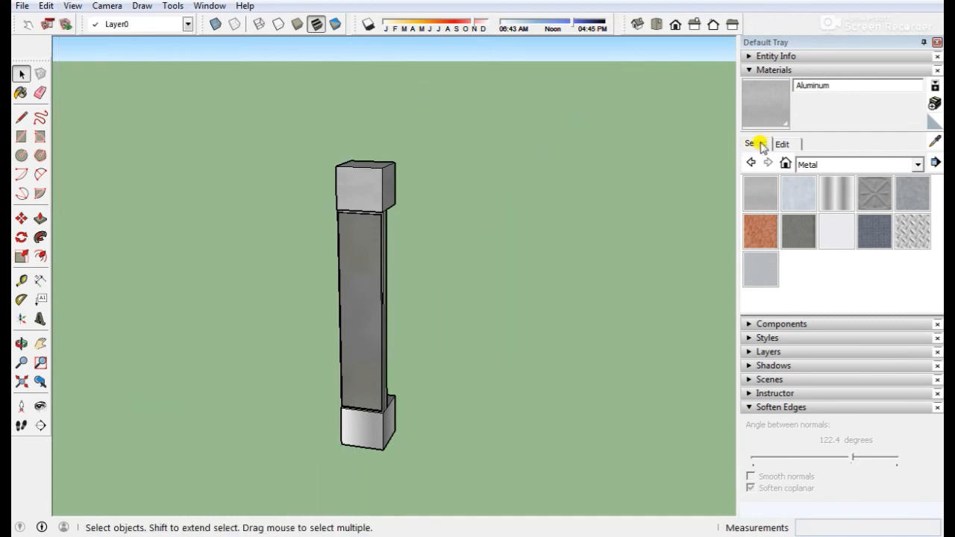
Apply the Shaded with textures style from the Default Styles and hide the model axes
click(757, 71)
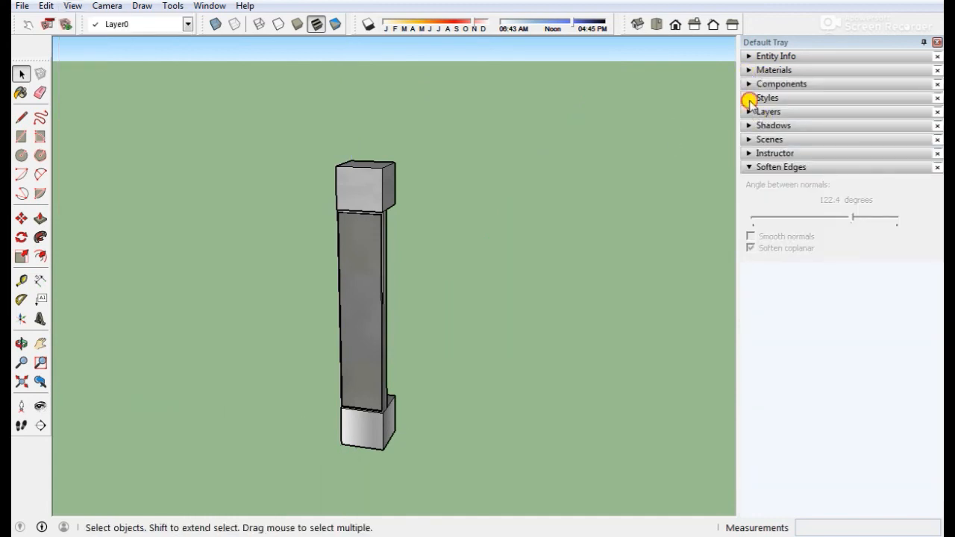
click(751, 99)
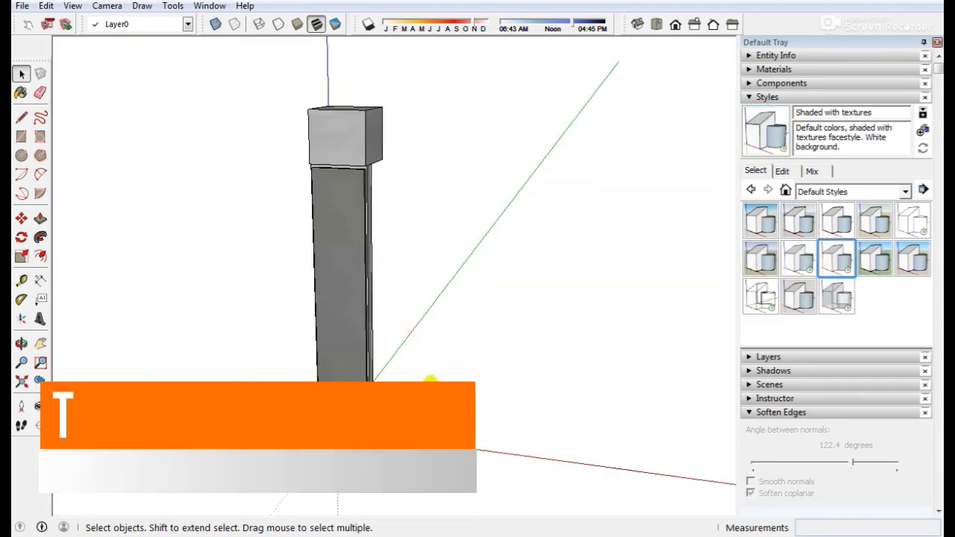
click(74, 7)
click(99, 110)
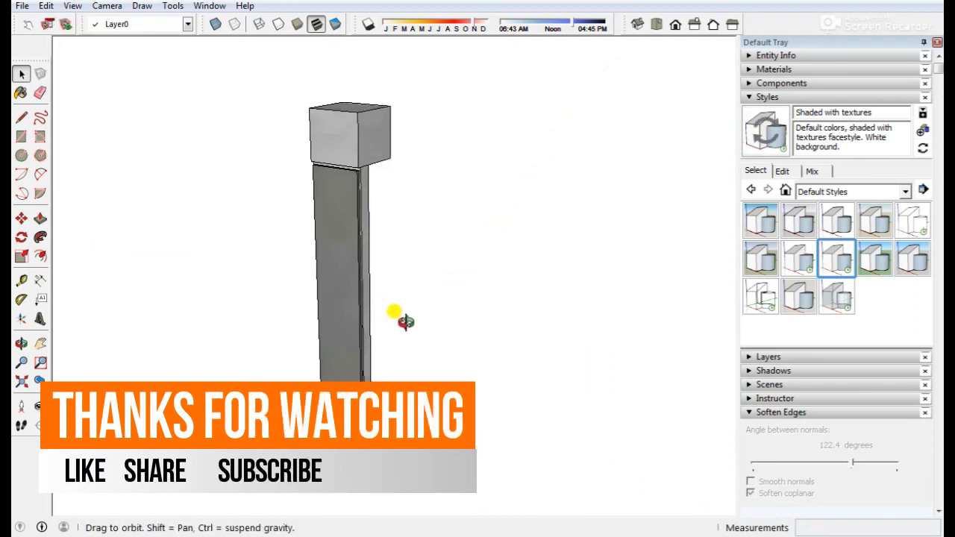
Turn on shadows and set the sun to an afternoon time on a spring date
click(368, 25)
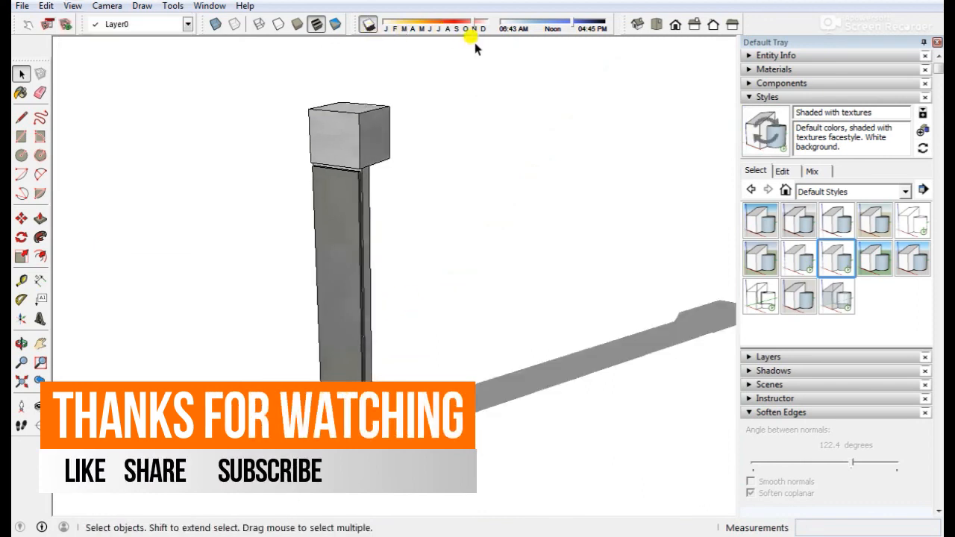
drag(552, 28, 579, 30)
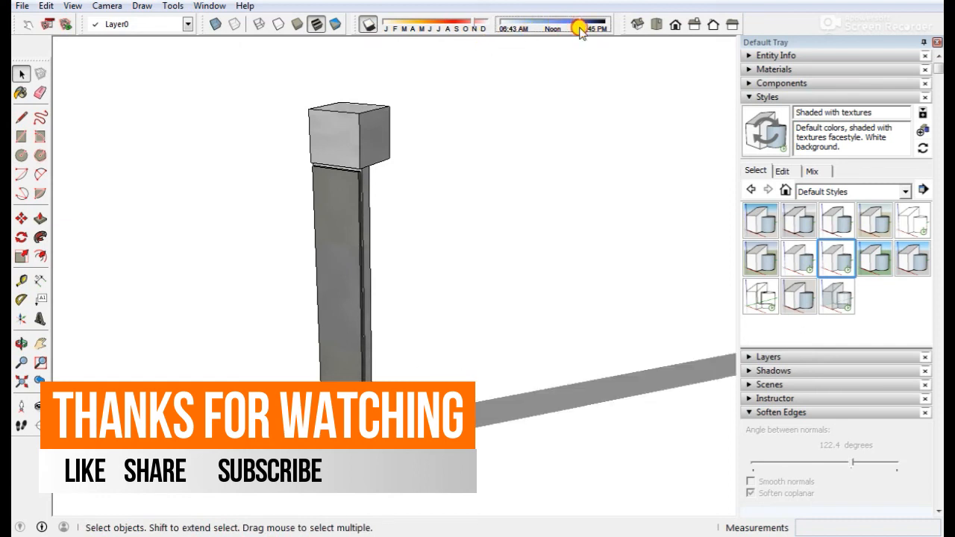
drag(440, 27, 423, 24)
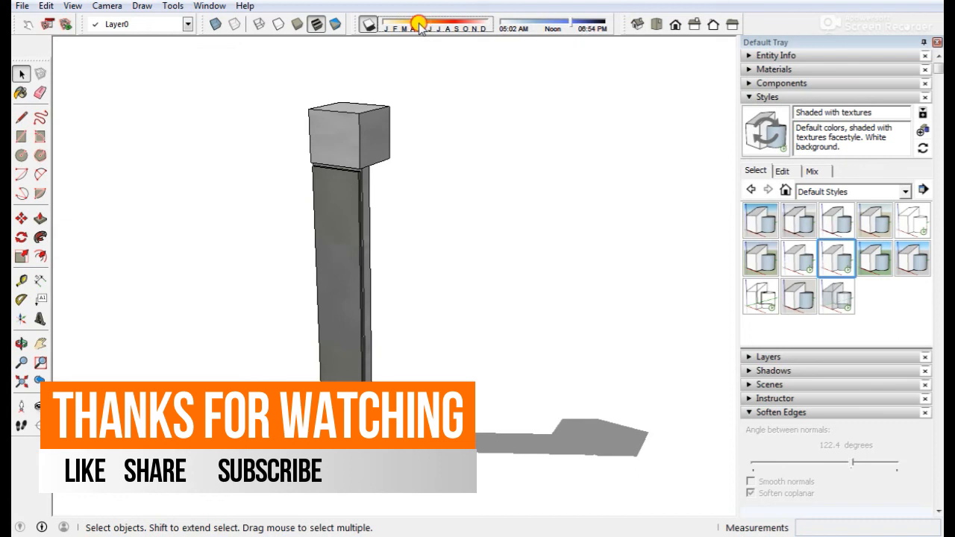